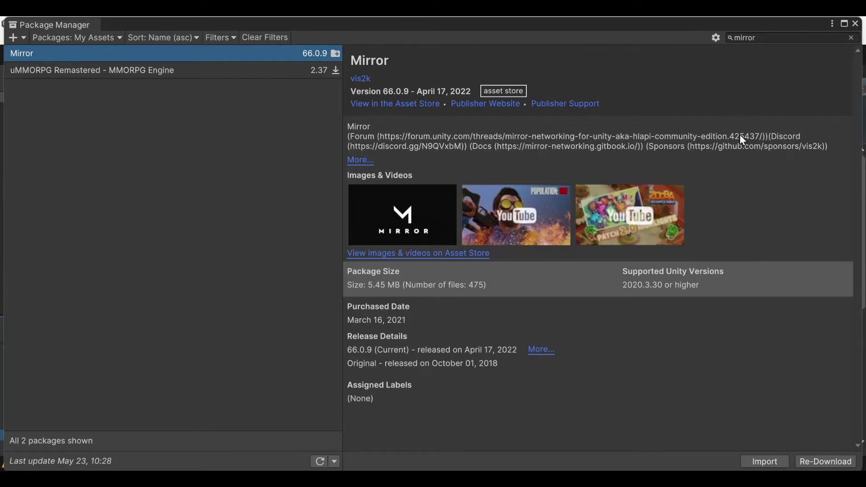
Step: Close the Package Manager and expand the imported Mirror folder to show its subfolders
click(855, 23)
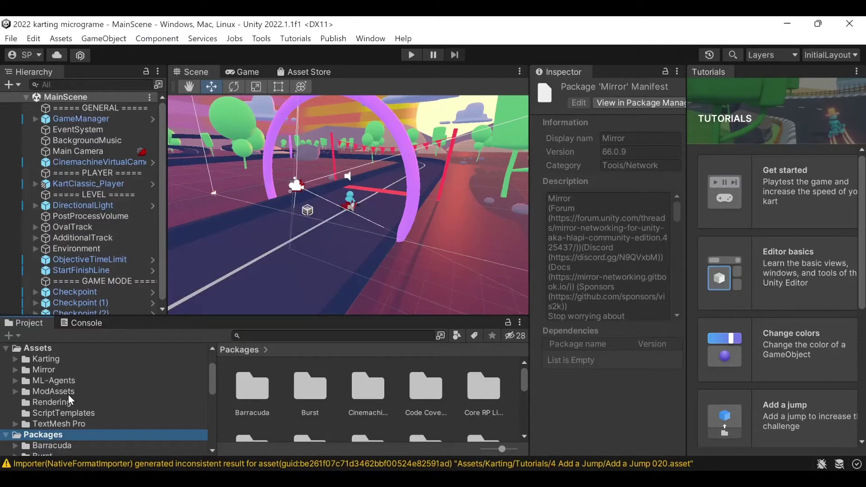
mouse_move(210, 385)
mouse_down()
mouse_move(215, 430)
mouse_move(213, 373)
mouse_up()
click(48, 389)
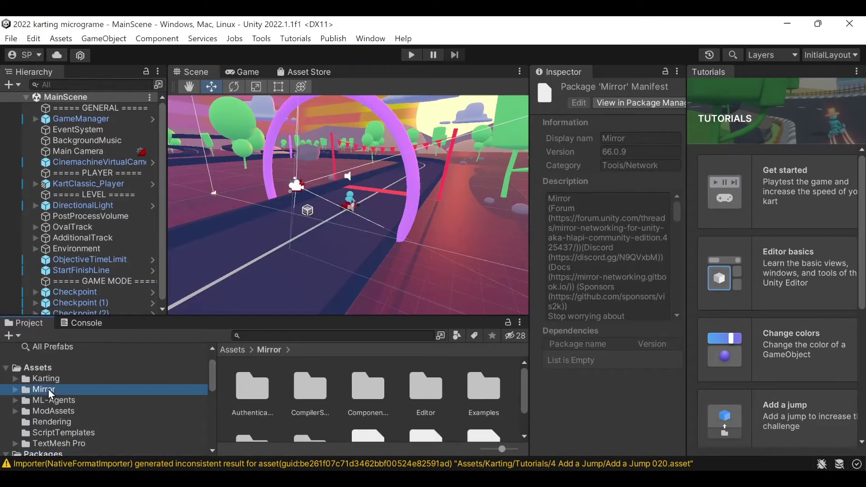
click(15, 390)
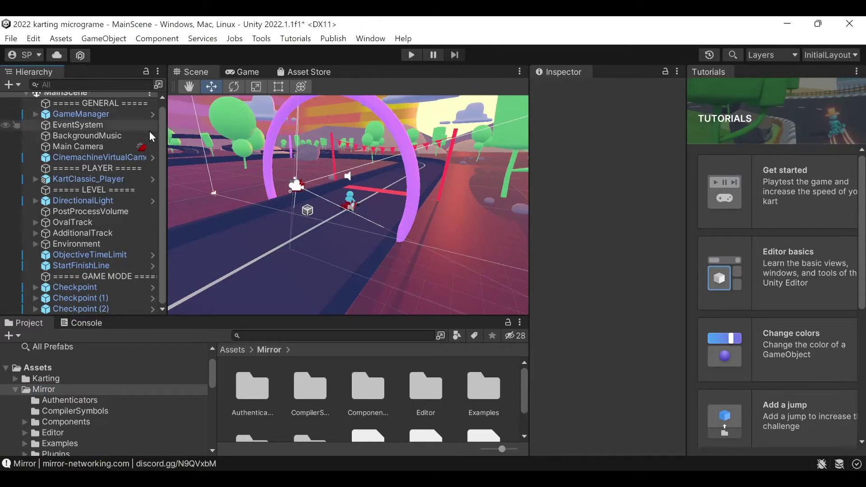
drag(161, 130, 159, 108)
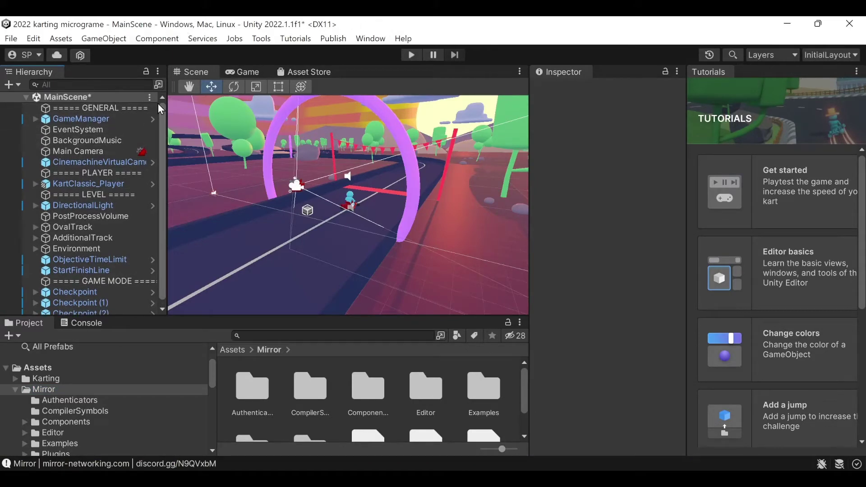
Step: Create an empty object in MainScene named NetworkManager
right_click(67, 97)
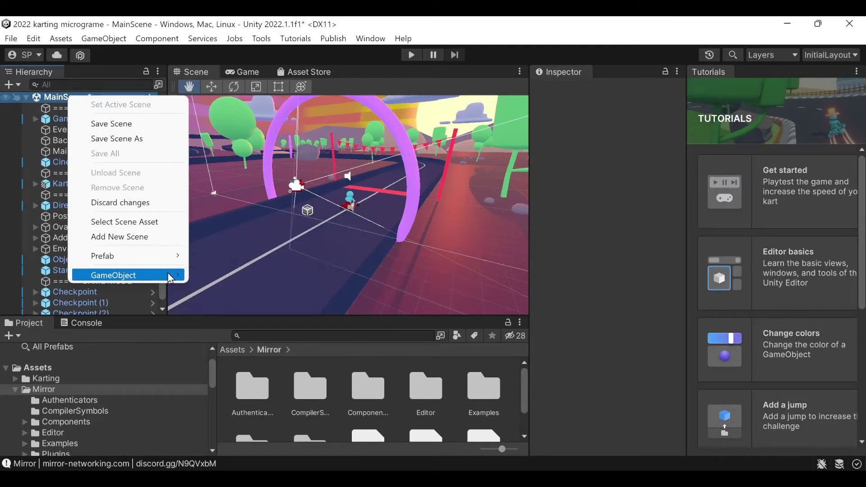
mouse_move(169, 275)
click(238, 276)
text(NetworkManager)
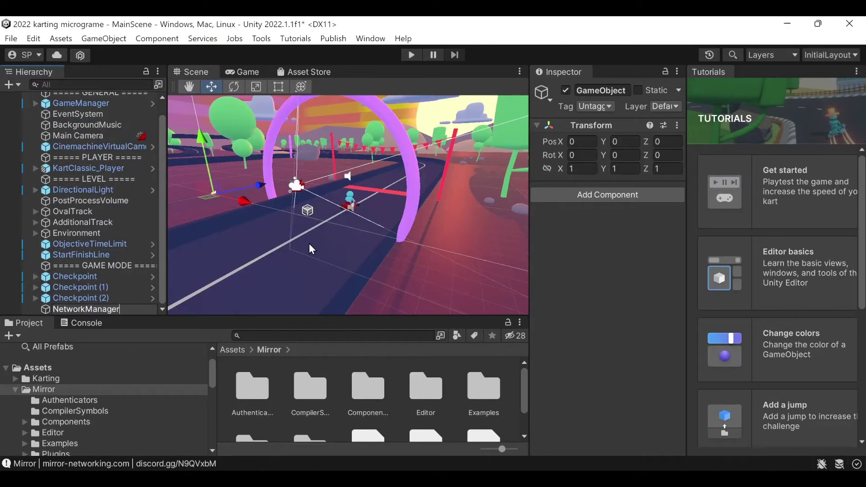
key(Return)
Step: Add the Network Manager and Network Manager HUD components to NetworkManager
click(579, 194)
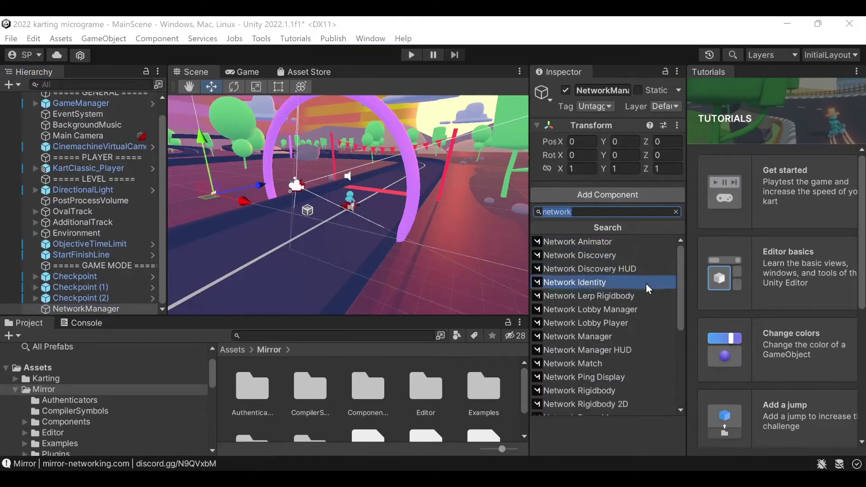
click(611, 336)
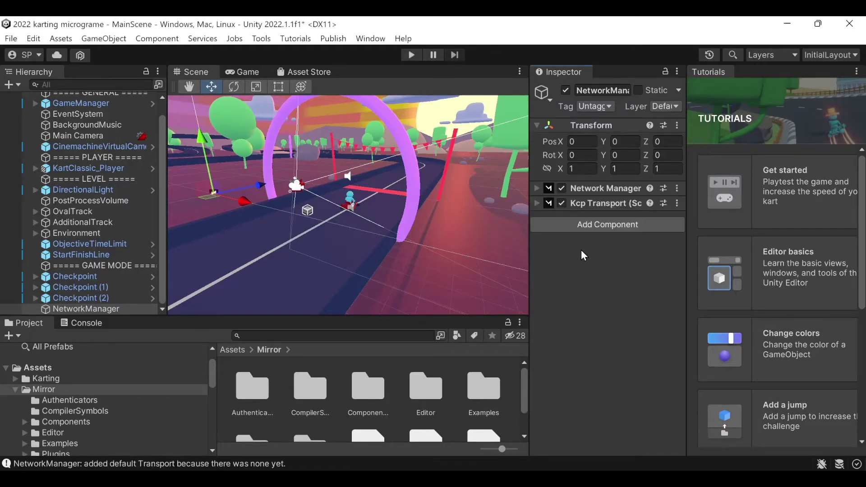
click(607, 225)
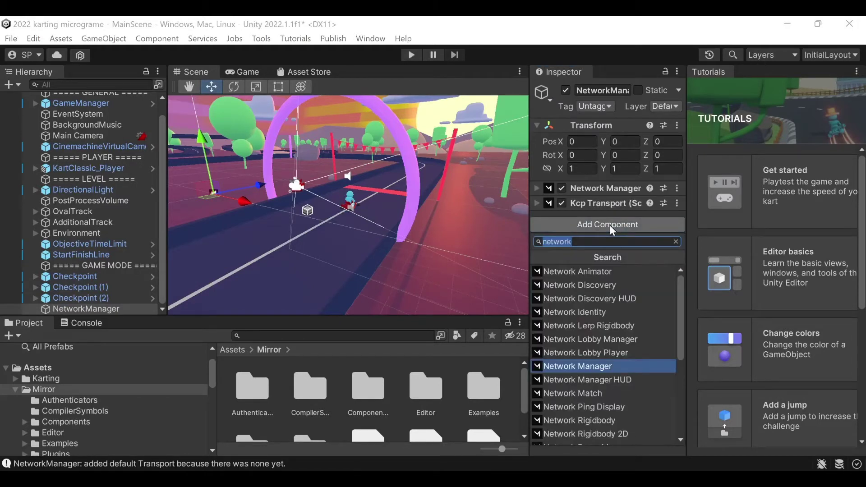
click(641, 381)
key(alt+Tab)
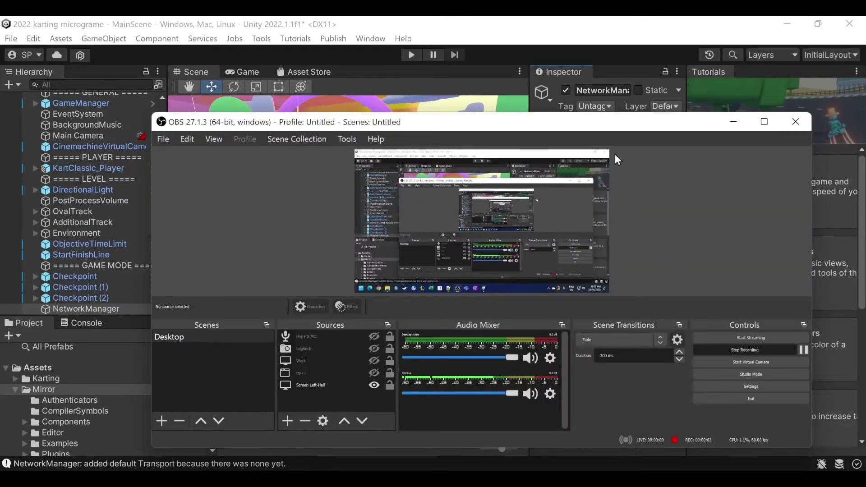
click(578, 19)
scroll(156, 105, up, 1)
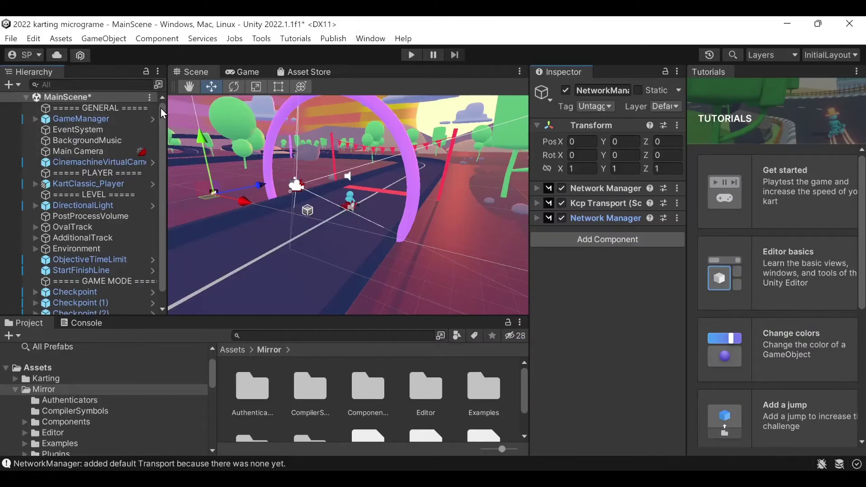
Step: Create an empty object in MainScene named SpawnPoints
right_click(57, 98)
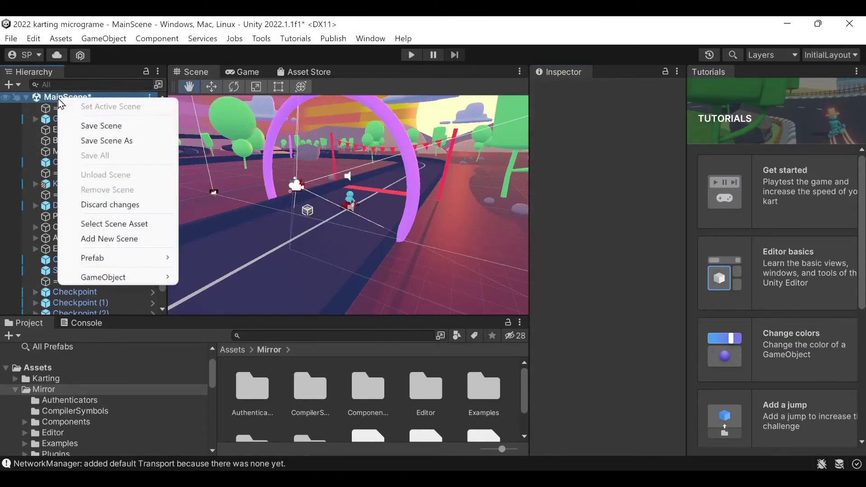
mouse_move(171, 277)
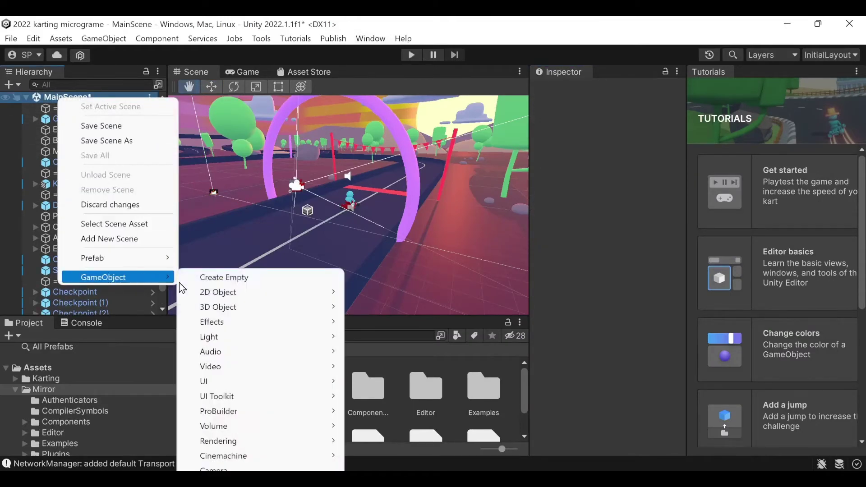
click(312, 274)
text(SpawnPoint)
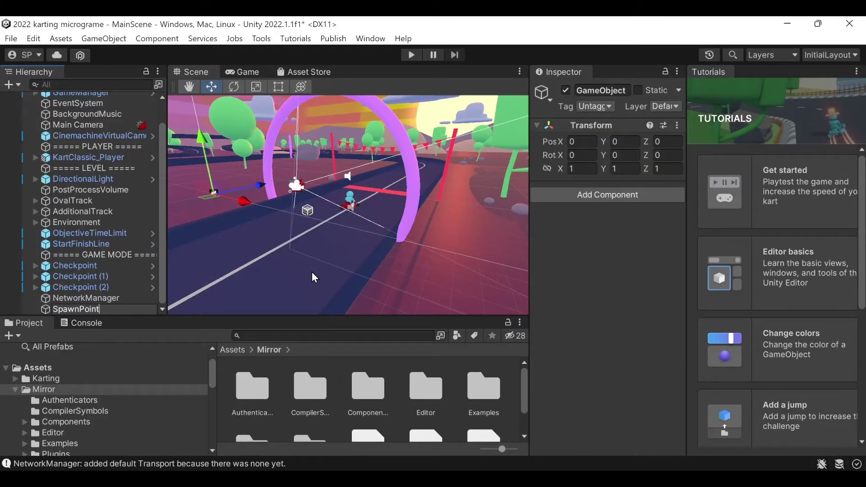
text(s)
key(Return)
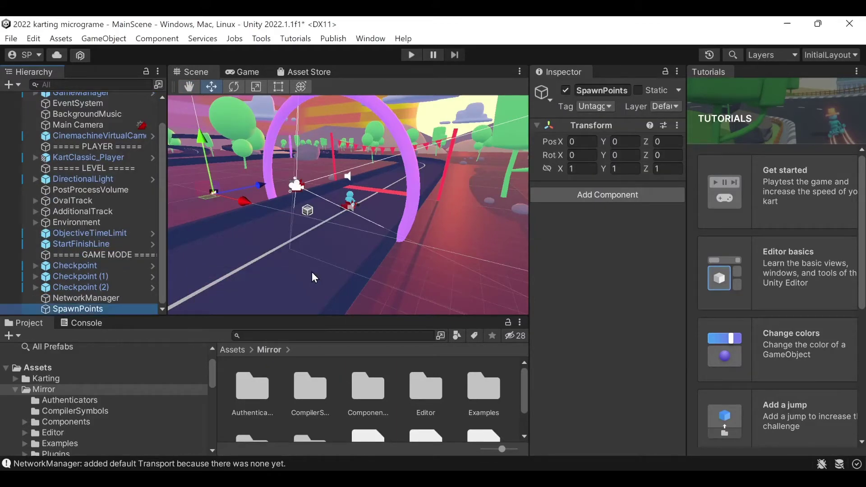
Step: Add an empty child named Spawn1 under SpawnPoints
right_click(101, 309)
mouse_move(145, 287)
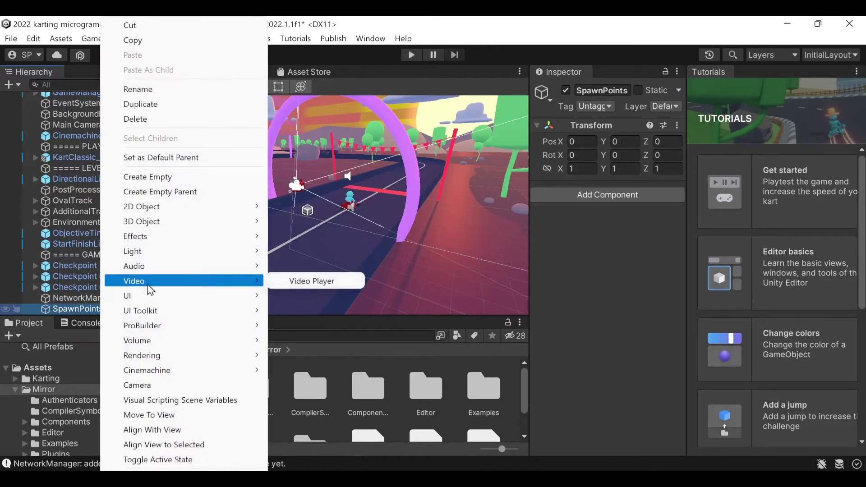
click(187, 177)
text(Spawn1)
key(Return)
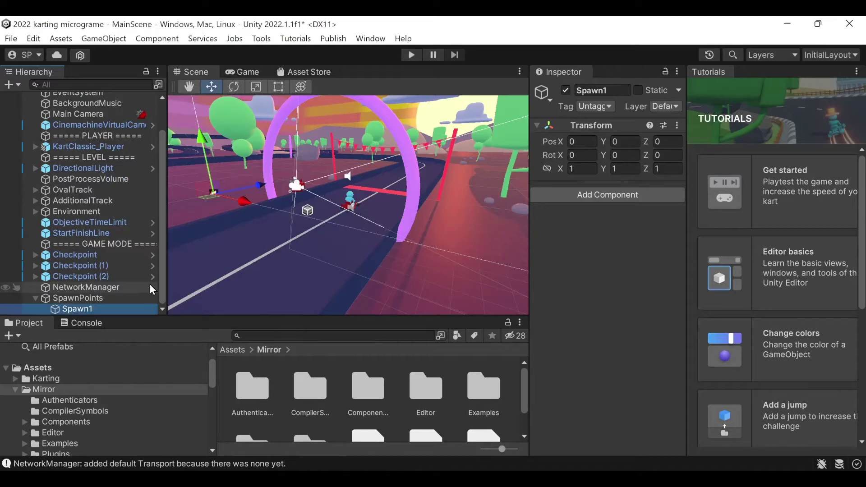
Step: Move Spawn1 onto the track beside the kart, at 13.58, 0.84, 2.99
double_click(85, 309)
drag(371, 208, 542, 216)
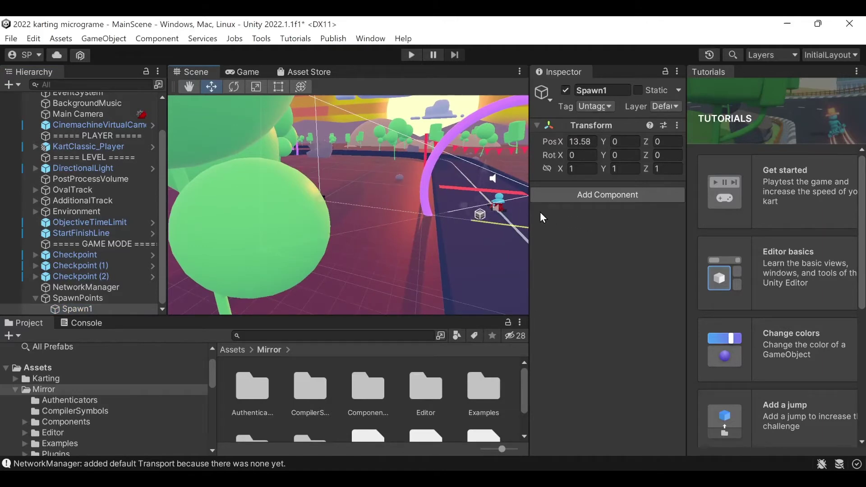
key(f)
drag(388, 161, 355, 217)
right_drag(356, 218, 337, 212)
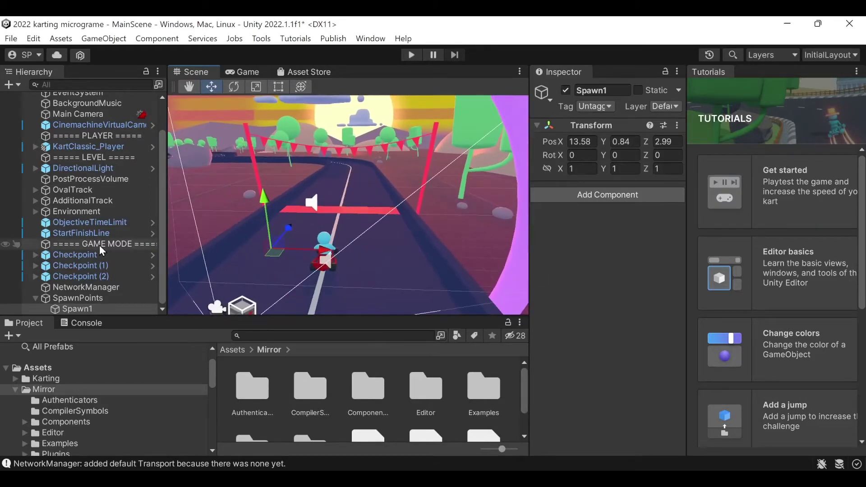
Step: Add a Network Start Position component to Spawn1
click(590, 194)
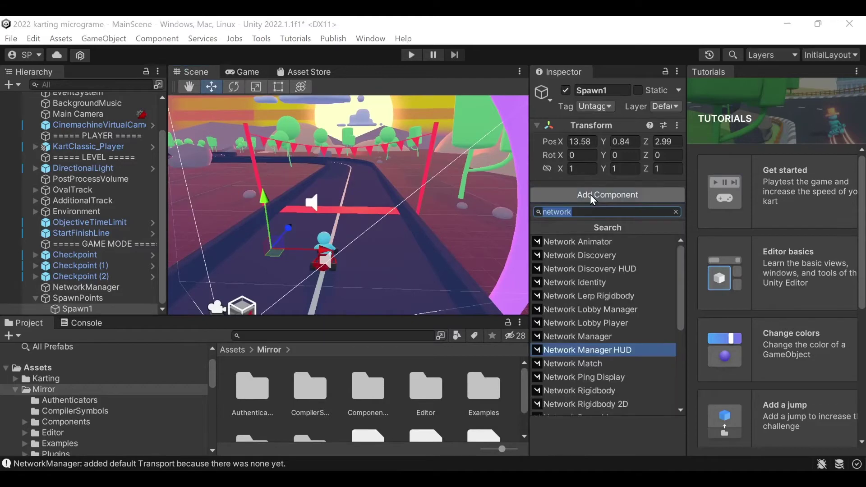
scroll(642, 316, down, 3)
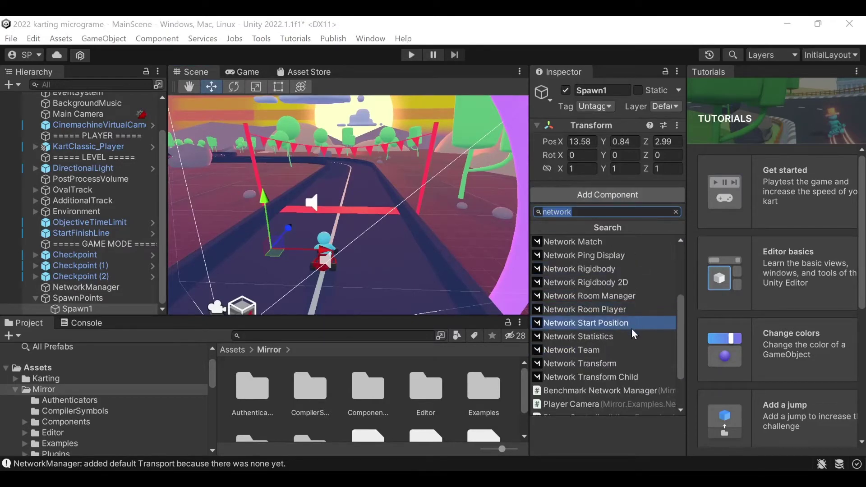
click(631, 323)
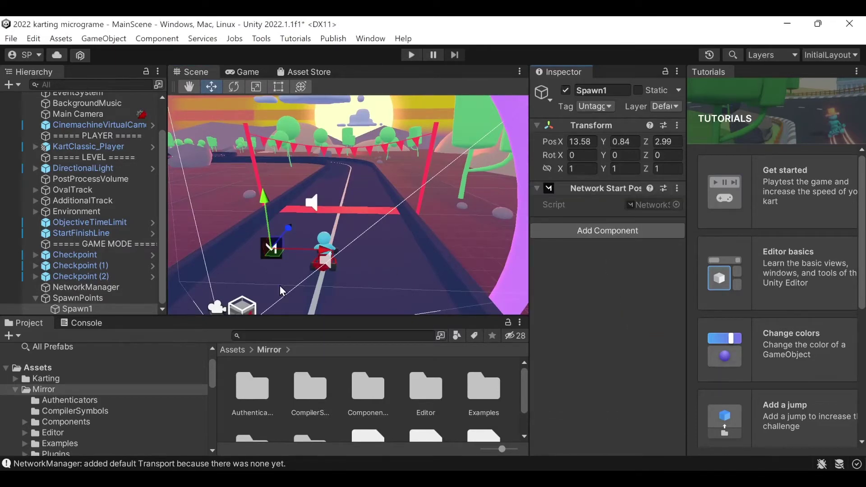
Step: Duplicate Spawn1 and shift the copy right to X 18.11
right_click(84, 309)
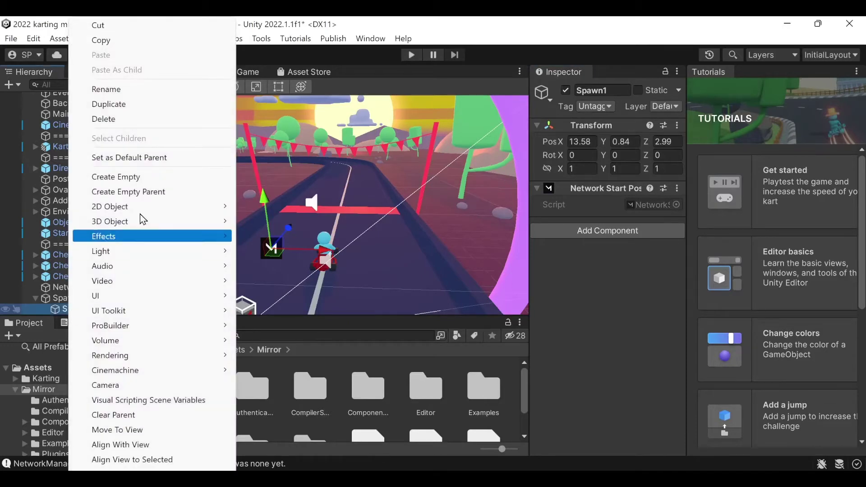
click(134, 106)
drag(328, 254, 428, 254)
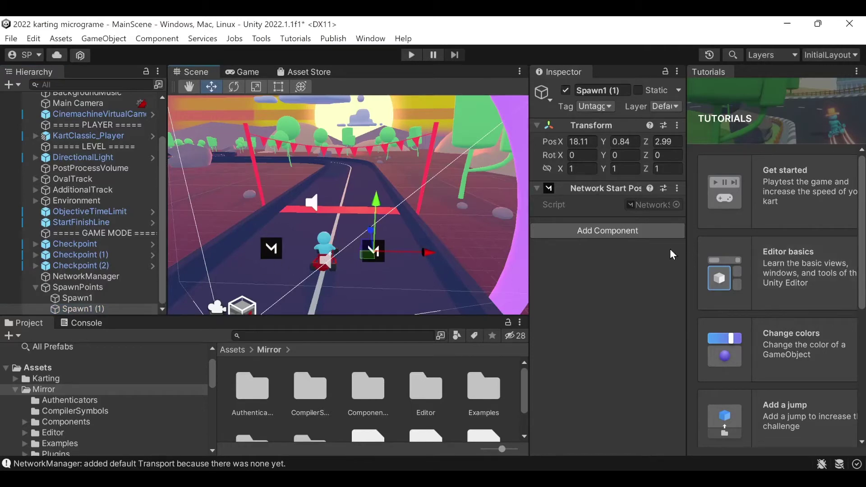
Step: Rename the copy to Spawn2 and collapse the Mirror folder
click(117, 310)
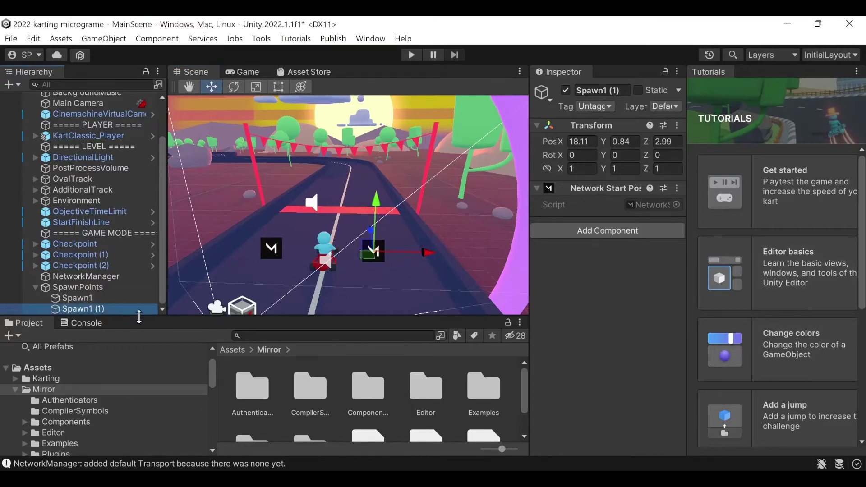
key(F2)
key(End)
key(BackSpace)
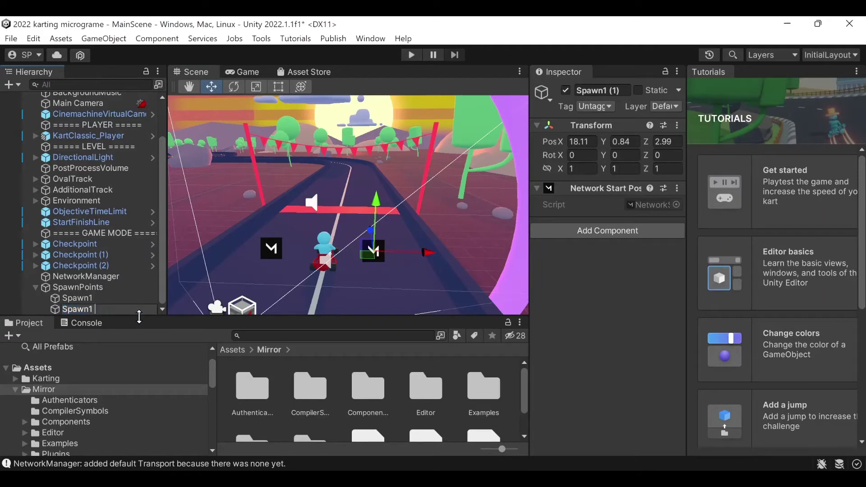
text(2)
key(Return)
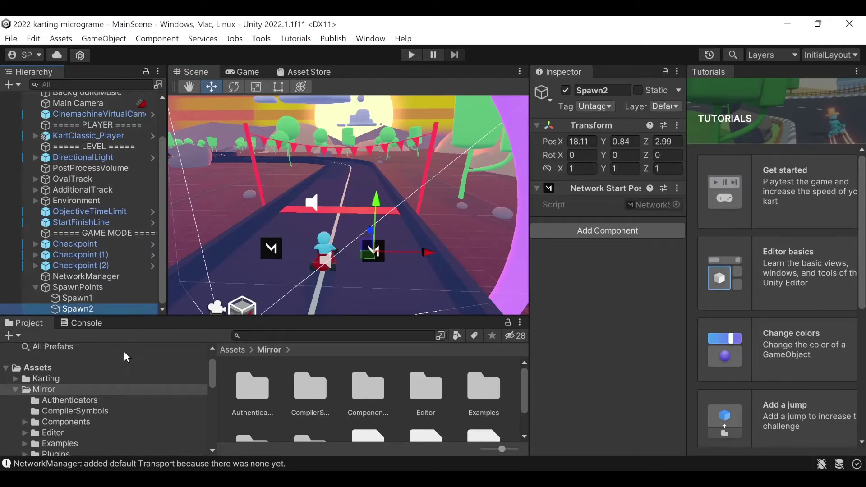
click(47, 391)
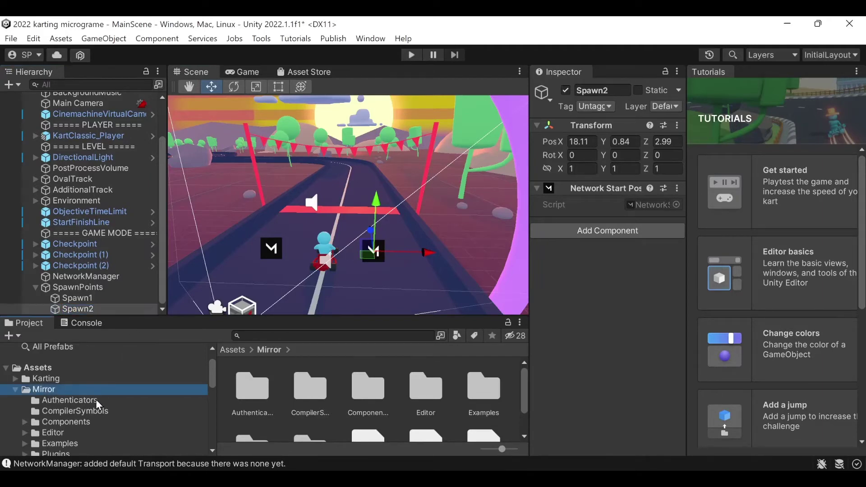
click(26, 390)
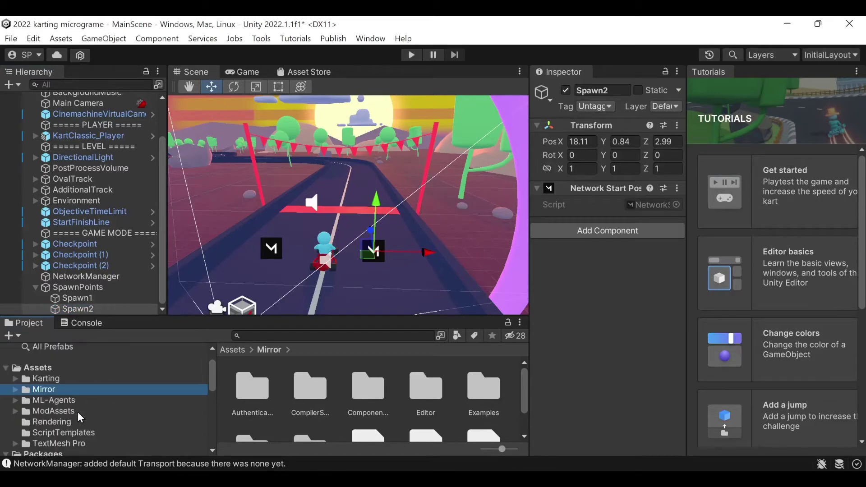
Step: Create a new folder named Prefabs under Assets
right_click(39, 368)
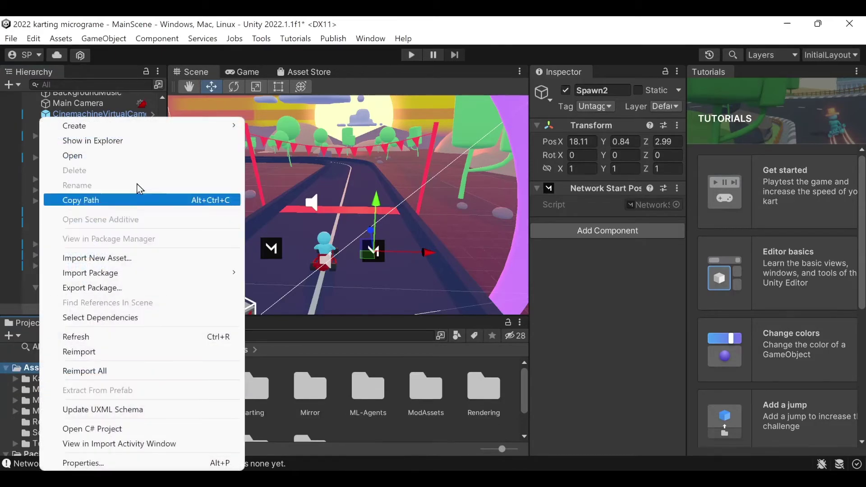
mouse_move(143, 137)
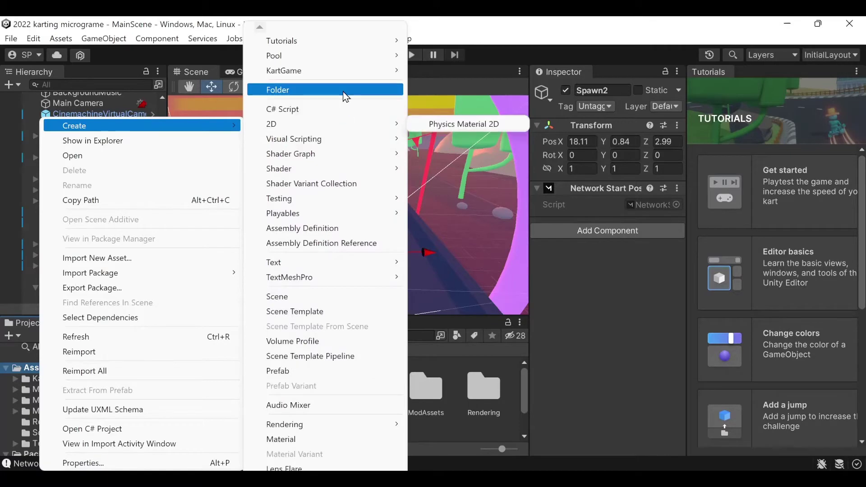
click(344, 93)
text(Prefabs)
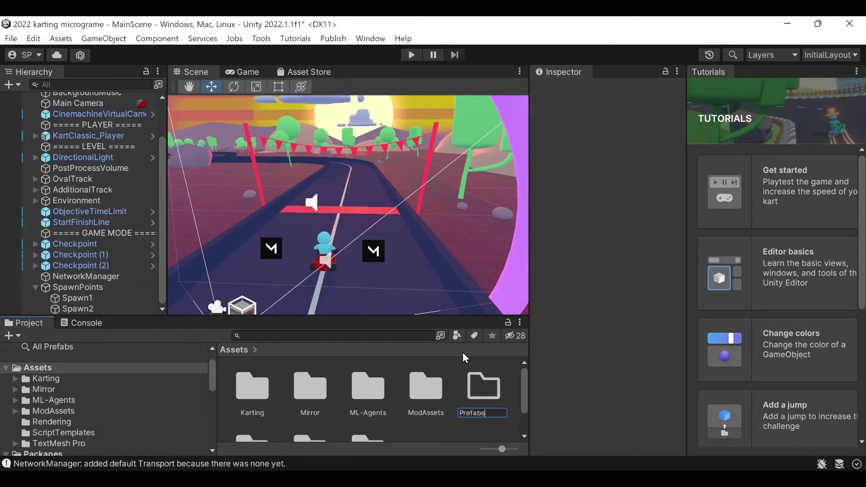
key(Return)
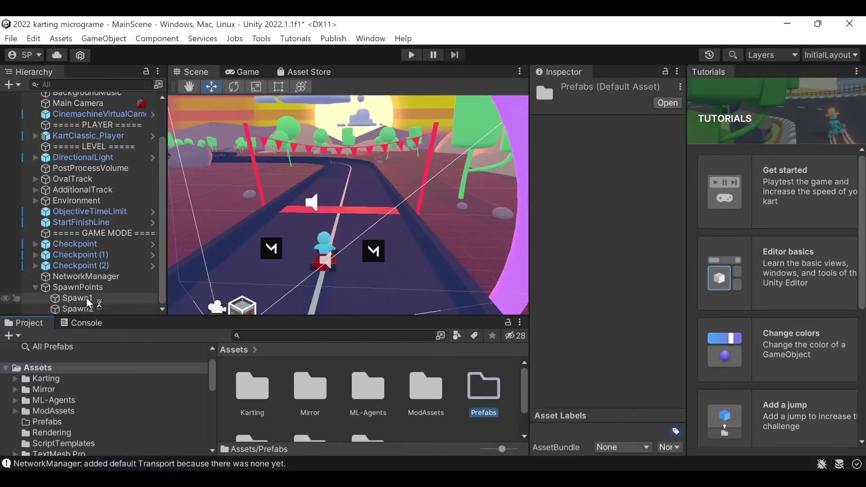
Step: Drag Spawn1 and Spawn2 into the Prefabs folder to save them as prefabs
double_click(484, 388)
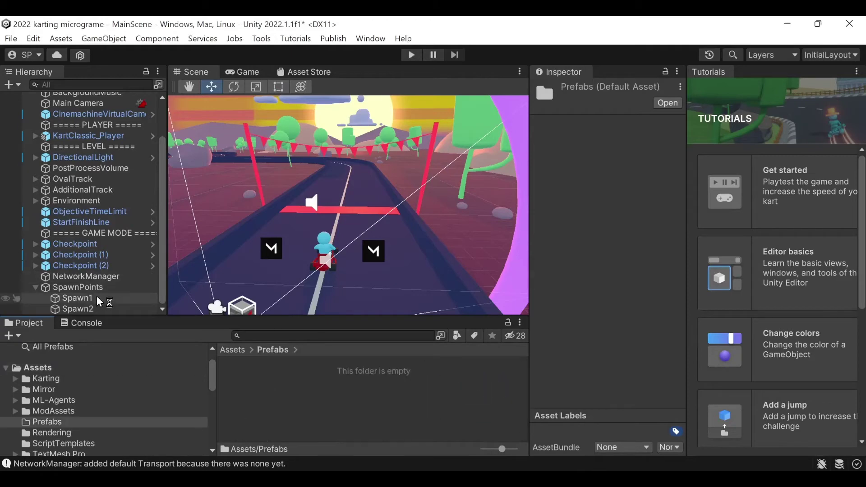
drag(77, 309, 356, 406)
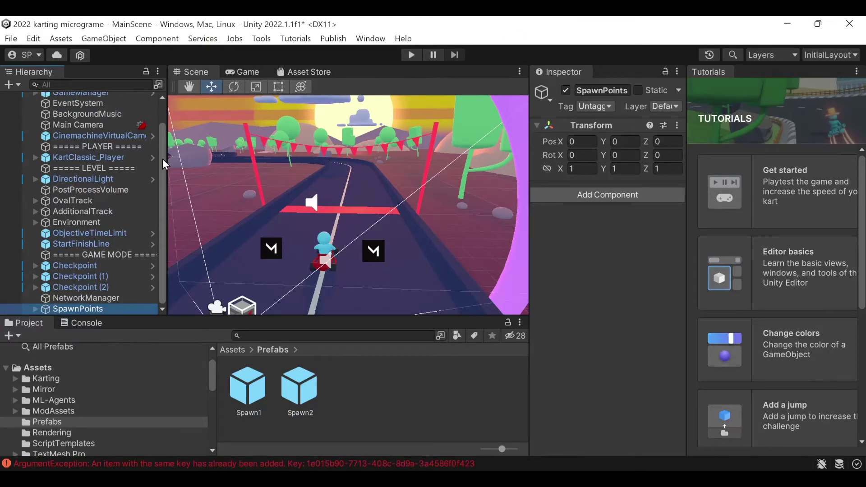
drag(163, 158, 163, 133)
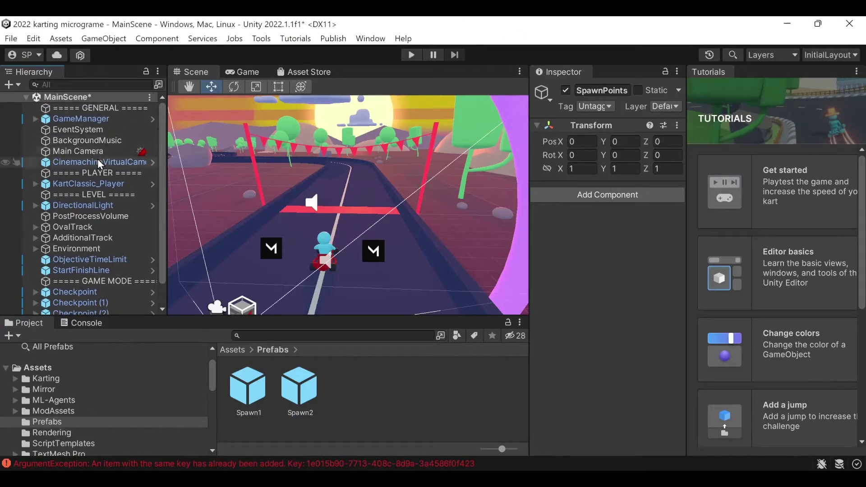
Step: Add Network Transform to KartClassic_Player and drag it into the Prefabs folder
click(101, 184)
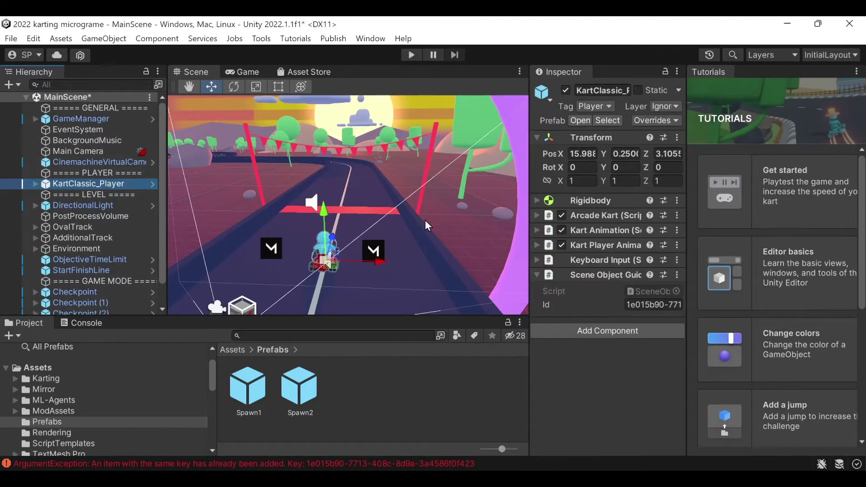
click(632, 331)
scroll(590, 316, down, 3)
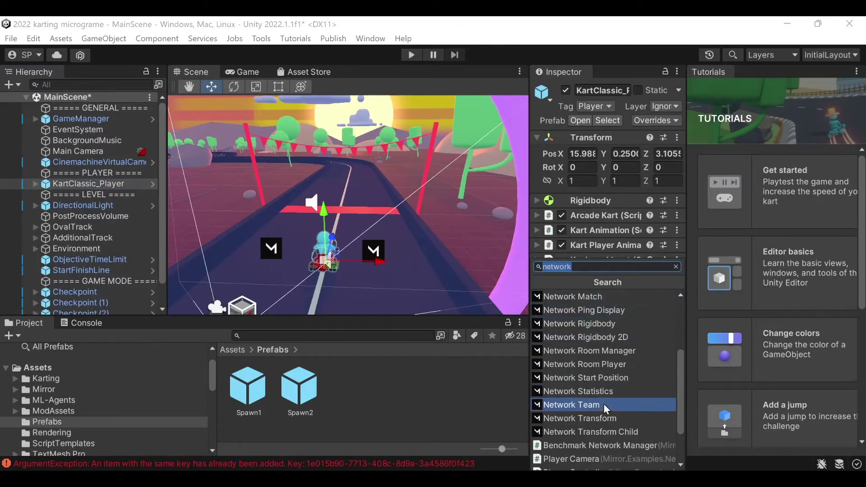
click(579, 418)
scroll(577, 300, down, 2)
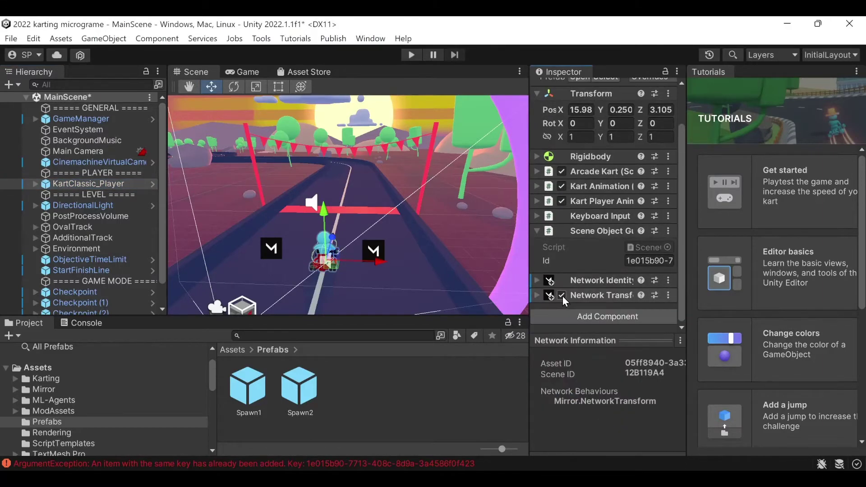
click(535, 294)
scroll(602, 270, down, 2)
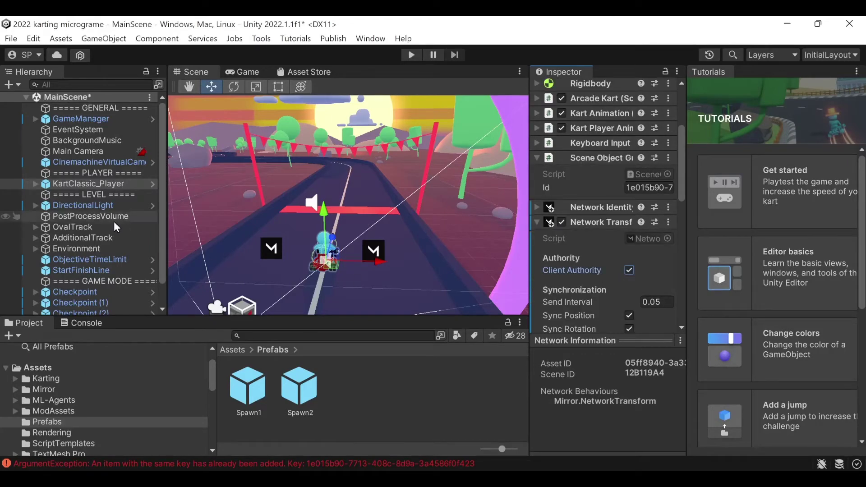
drag(66, 182, 371, 387)
Step: Save the kart as an Original Prefab and assign it as NetworkManager's Player Prefab
click(408, 268)
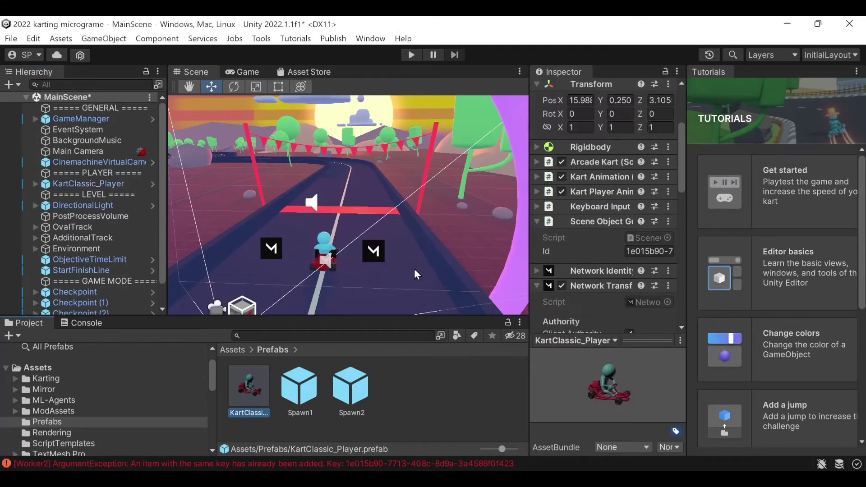
scroll(98, 219, down, 3)
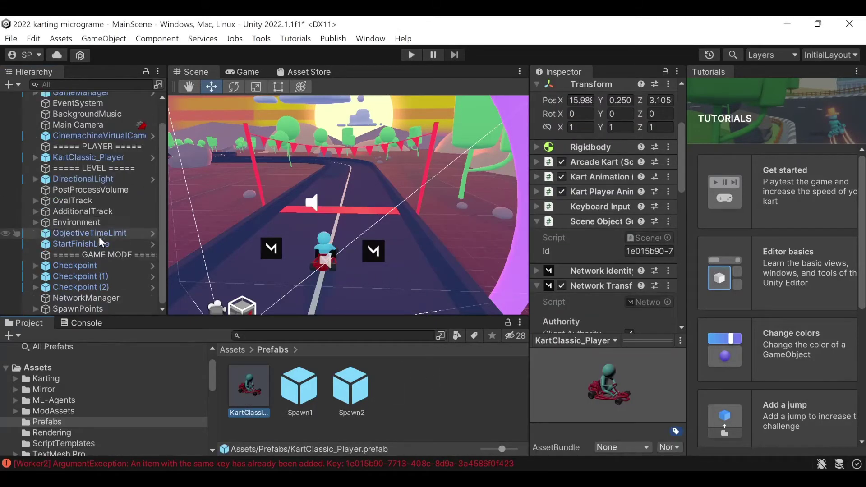
click(102, 298)
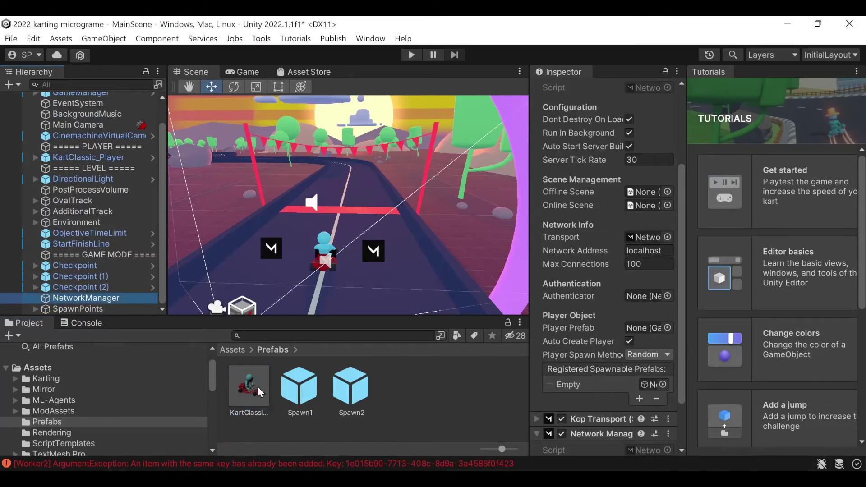
drag(253, 393, 635, 333)
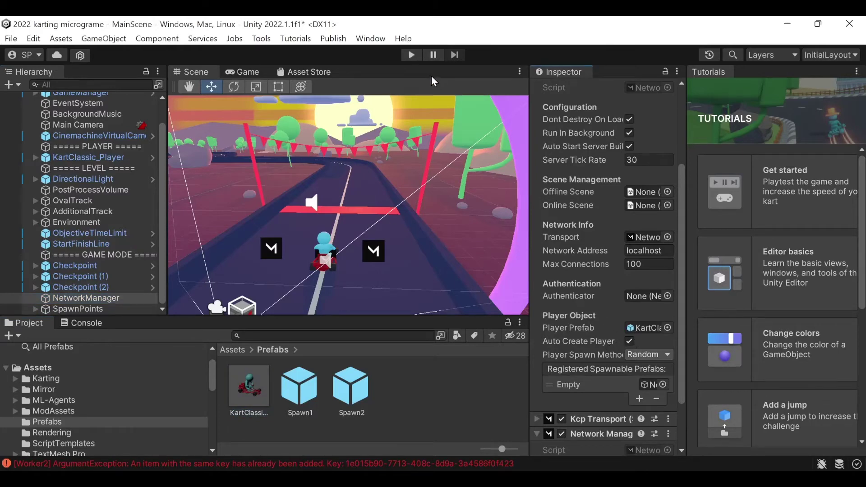
click(411, 55)
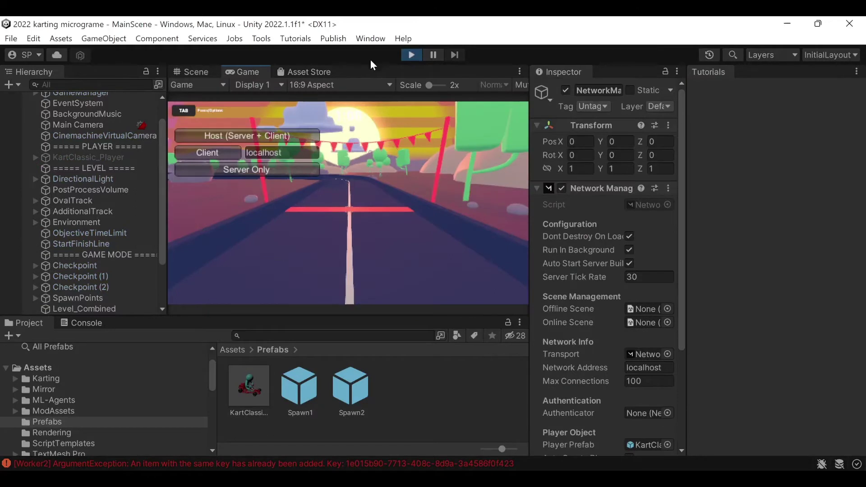
click(295, 136)
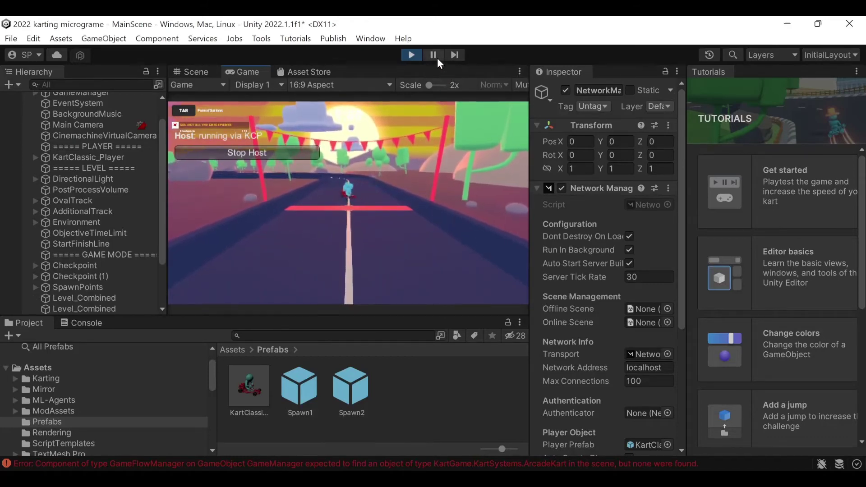
click(411, 55)
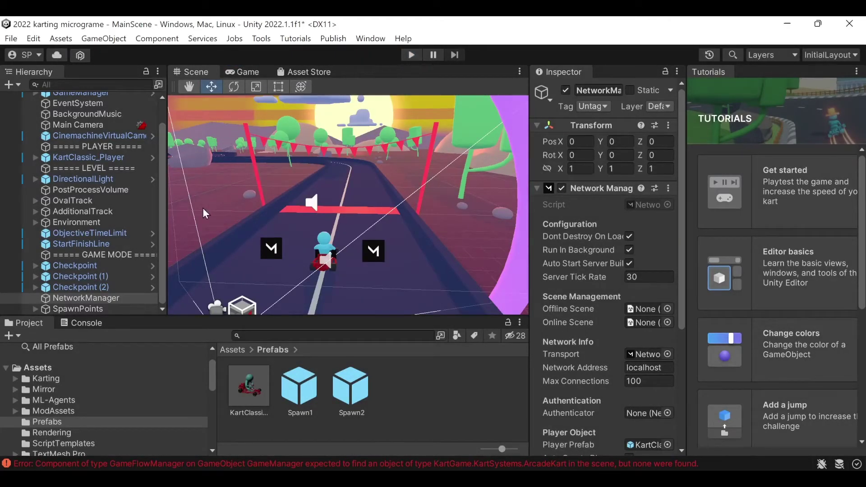
Step: Delete KartClassic_Player from the scene, then play as Host and drive the spawned kart
click(94, 157)
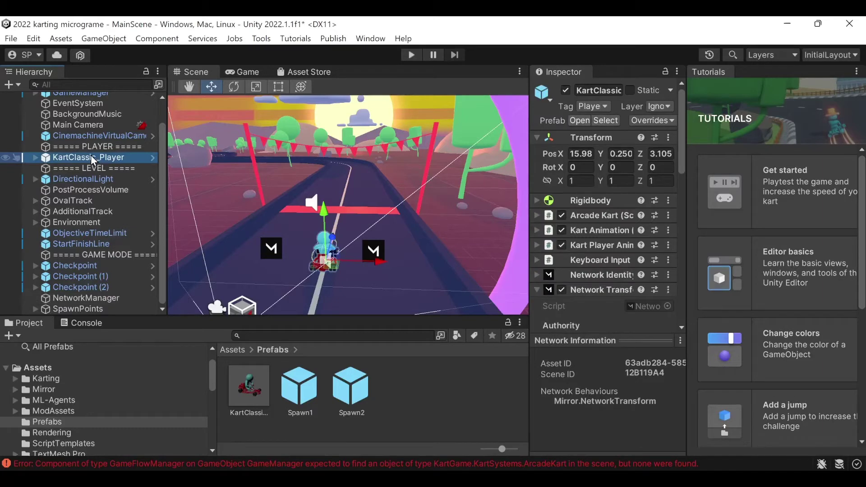
key(Delete)
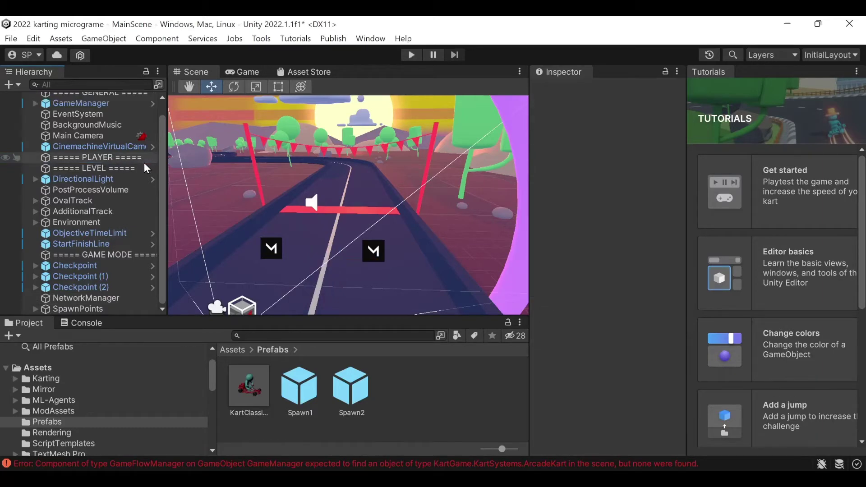
click(412, 56)
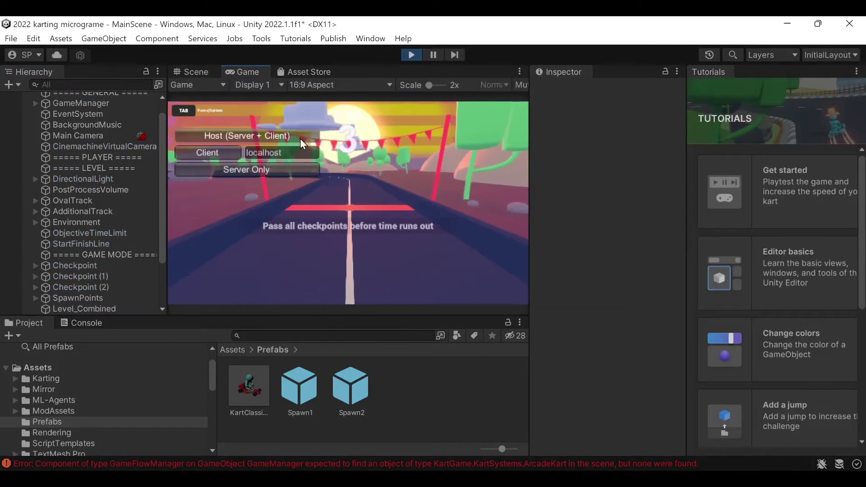
click(297, 134)
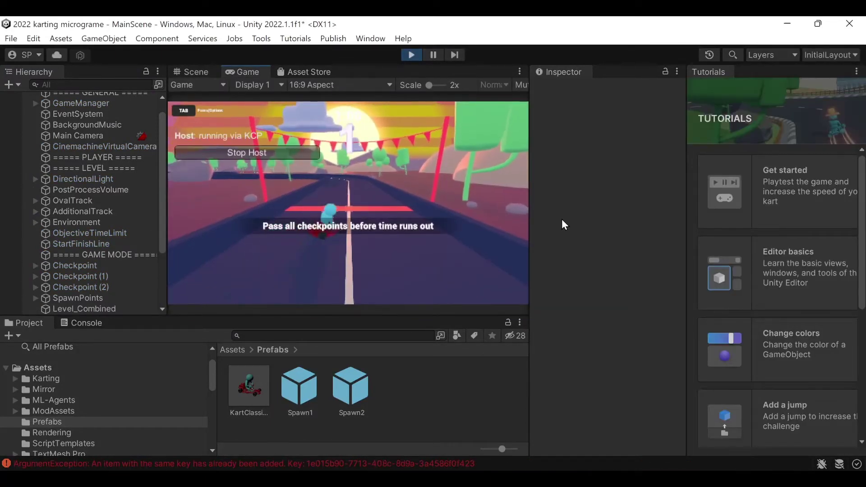
key(Up)
key(Down)
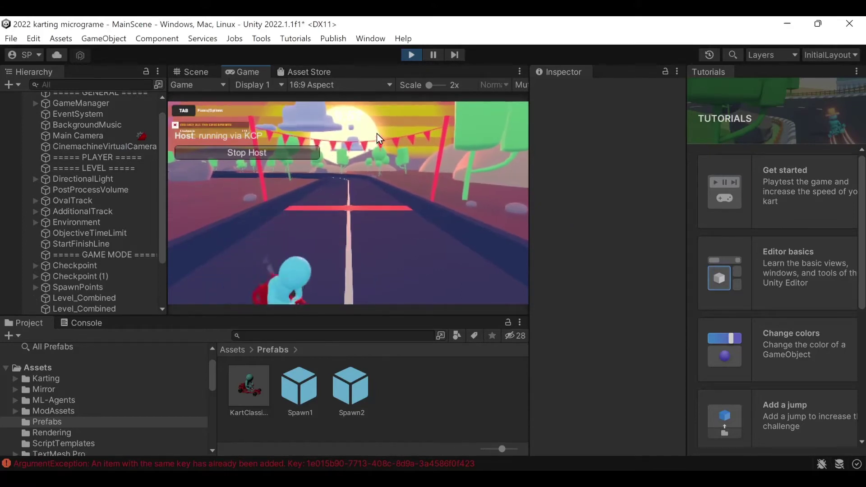
Step: Stop Play mode and filter the project assets for 'kart' to reach KartGame.asmdef
click(410, 56)
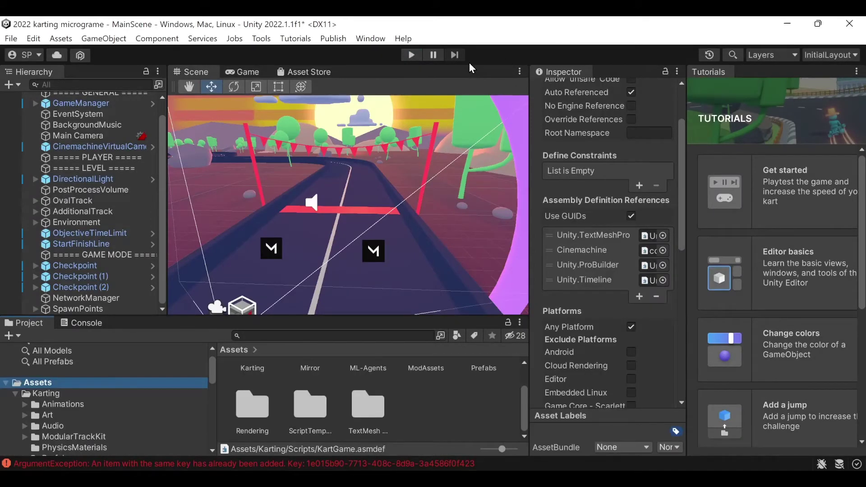
click(336, 335)
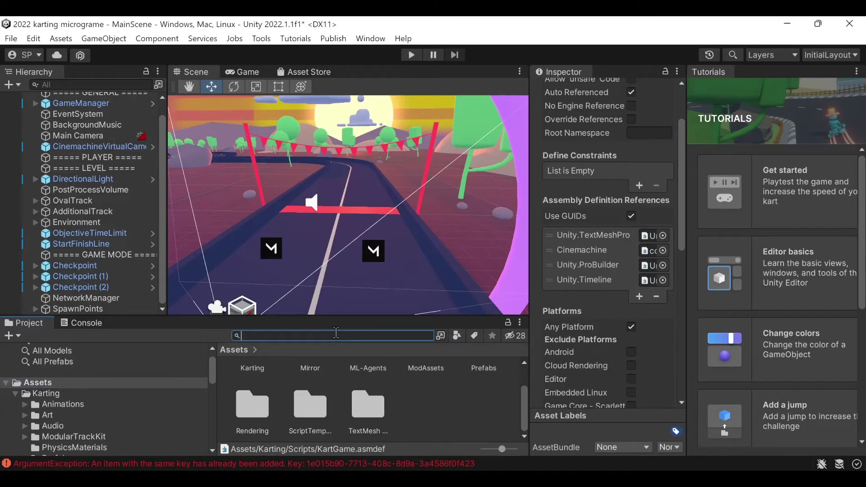
text(kart)
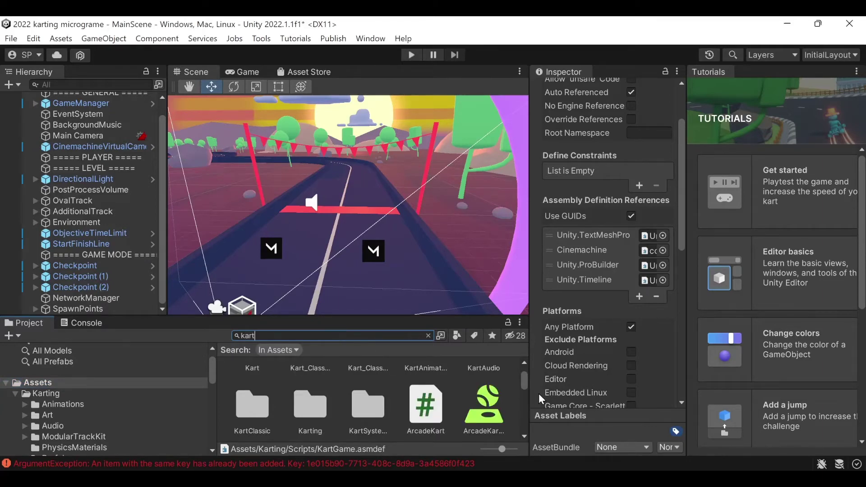
drag(525, 379, 526, 413)
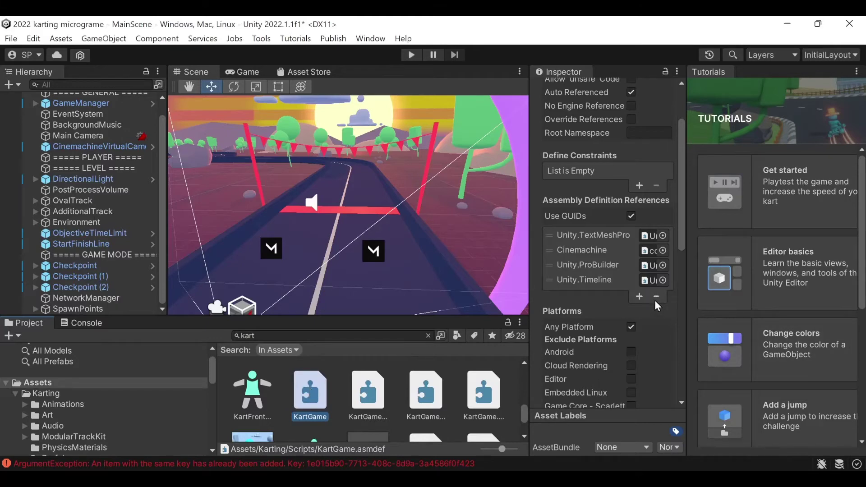
scroll(649, 303, up, 3)
scroll(645, 323, down, 1)
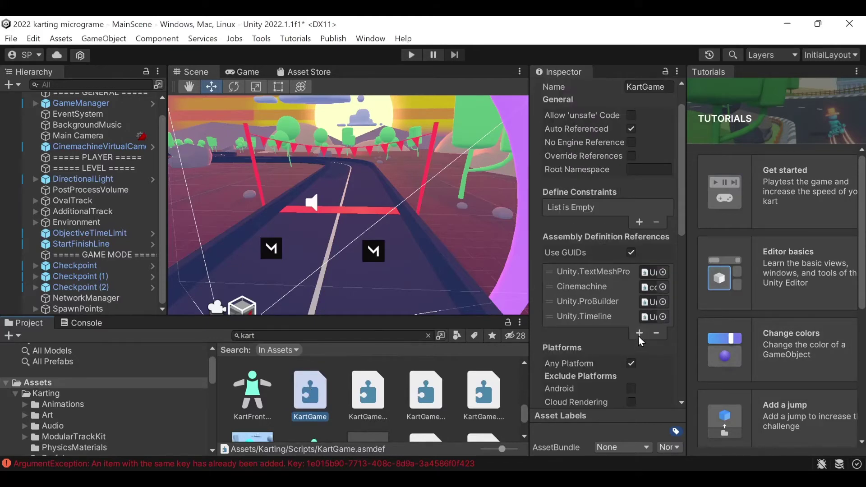
Step: Add Mirror as a fifth assembly reference on the KartGame asmdef, leaving the change unapplied
click(639, 334)
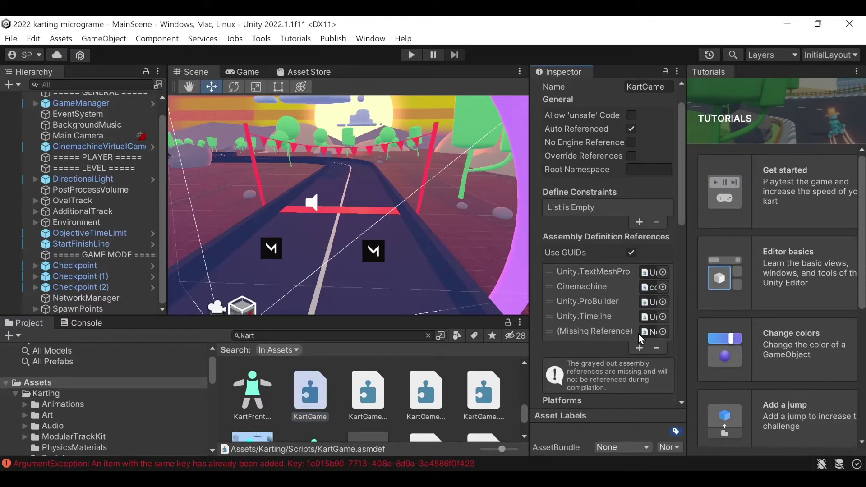
click(662, 332)
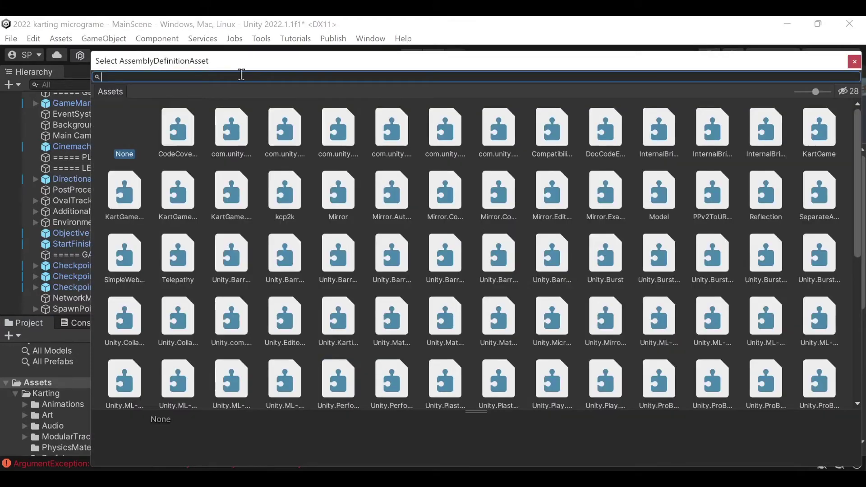
text(mirror)
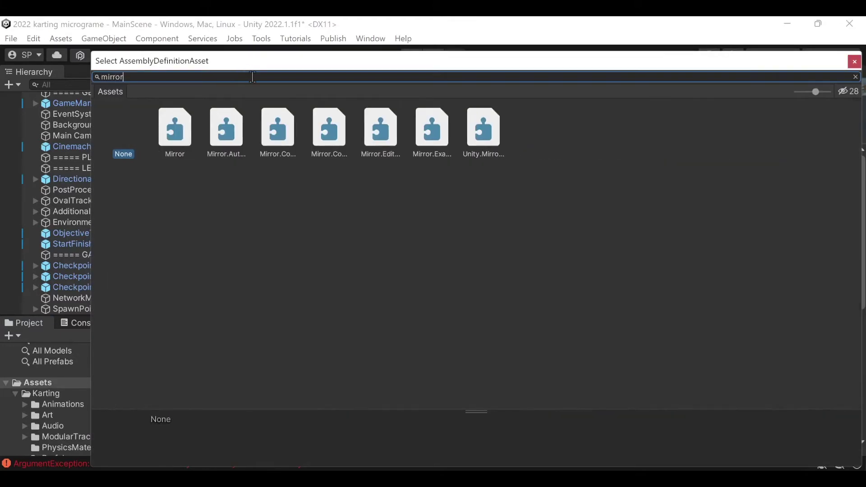
double_click(183, 129)
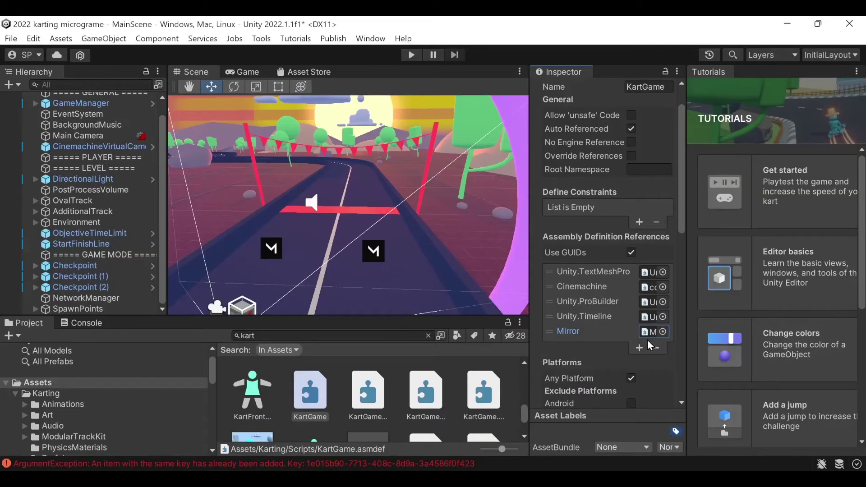
click(452, 364)
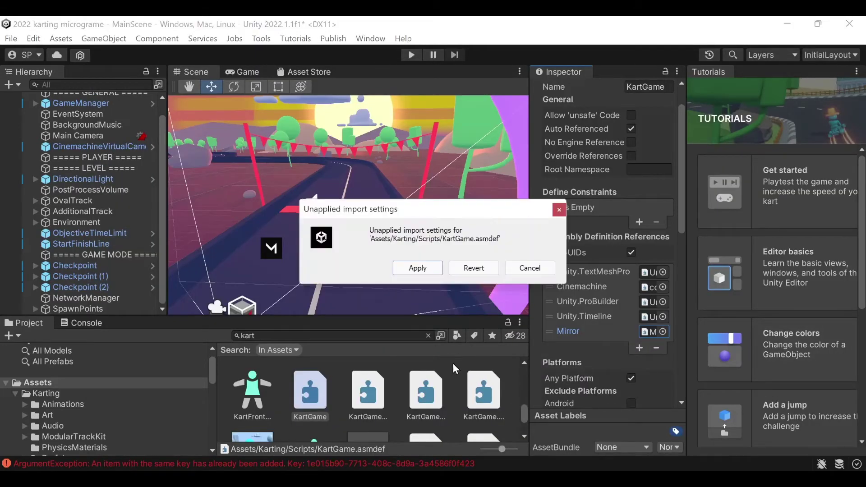